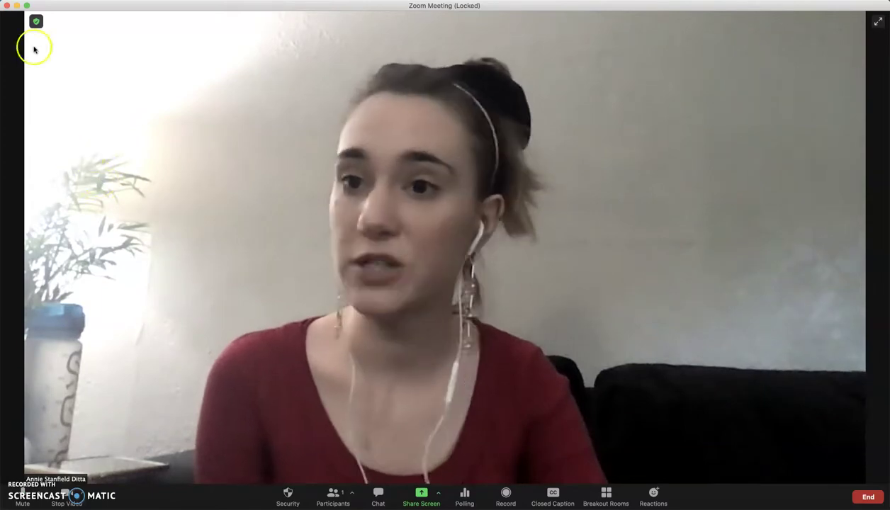
Step: Minimize the Zoom meeting window to reveal the Canvas Dashboard in the browser
click(17, 7)
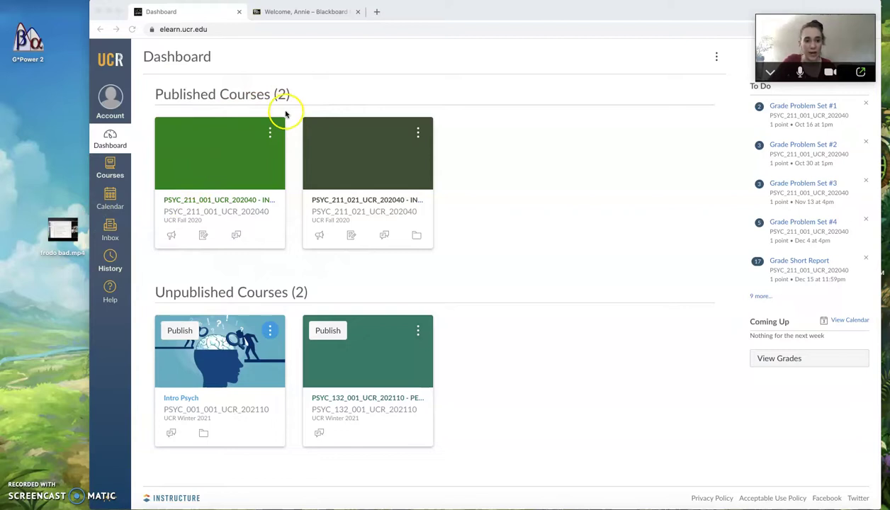
Step: Open the PSYC_211_001_UCR_202040 course from its Canvas Dashboard card
click(216, 149)
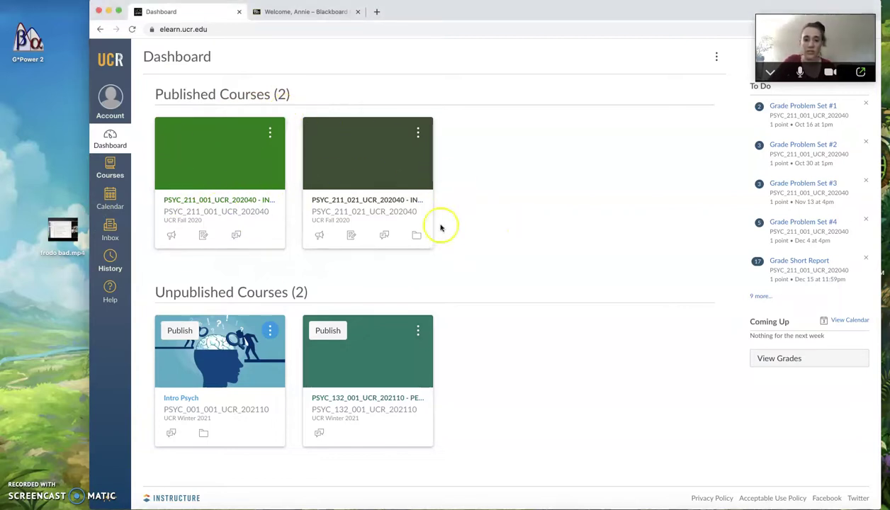
click(226, 150)
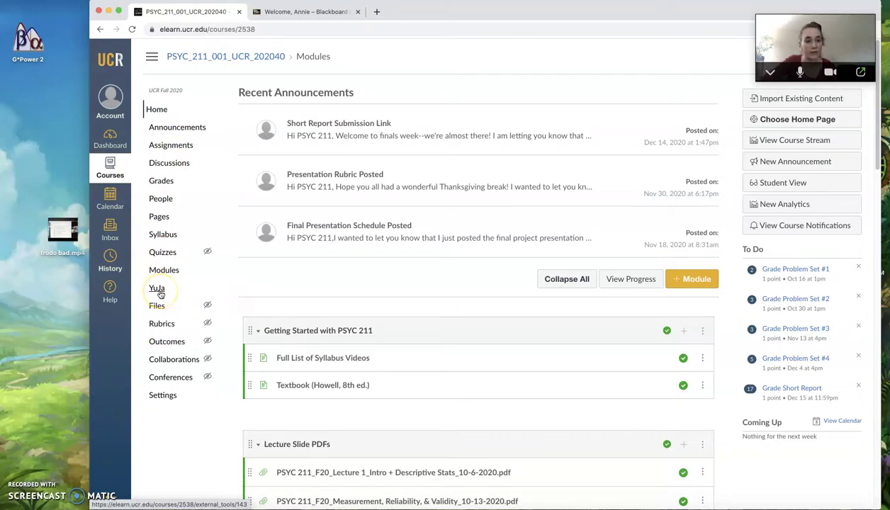
Step: Open the course's YuJa media page and browse into PSYC 211 > Week 2 > 10/13
click(158, 289)
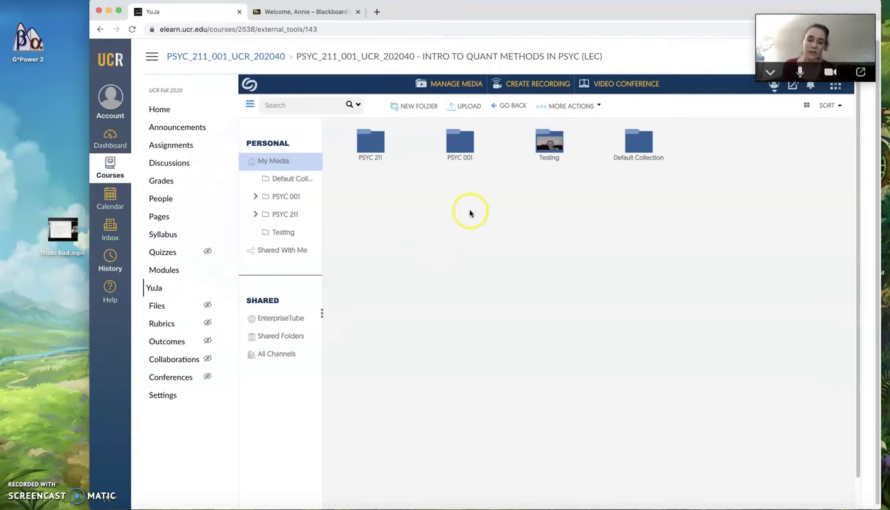
click(376, 146)
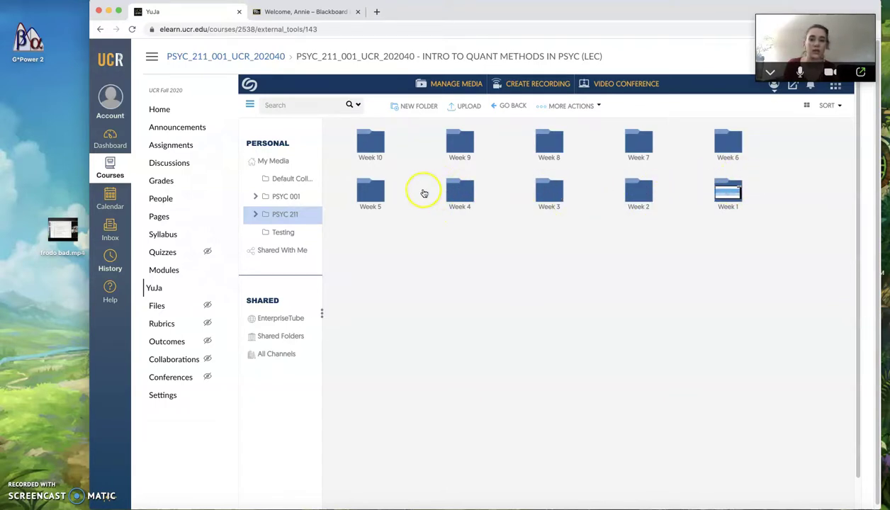
click(645, 191)
click(461, 140)
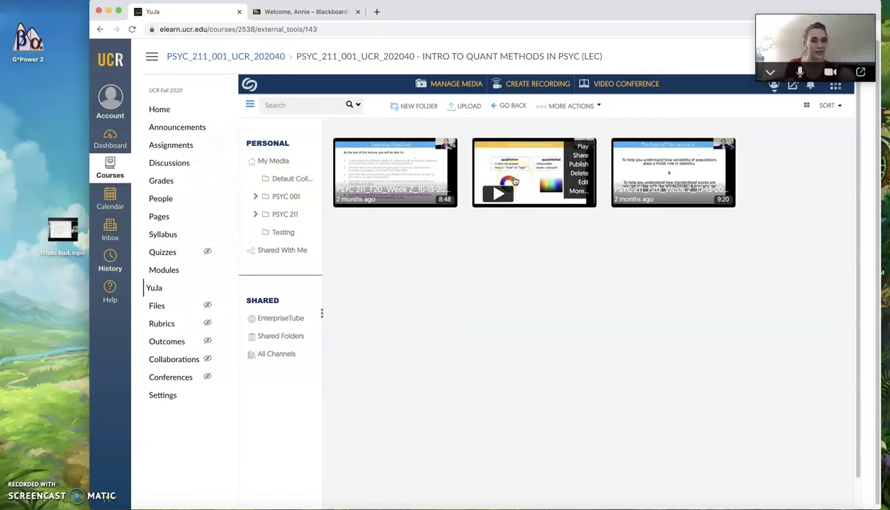
Step: Go back three levels to the top of My Media
click(508, 106)
click(508, 106)
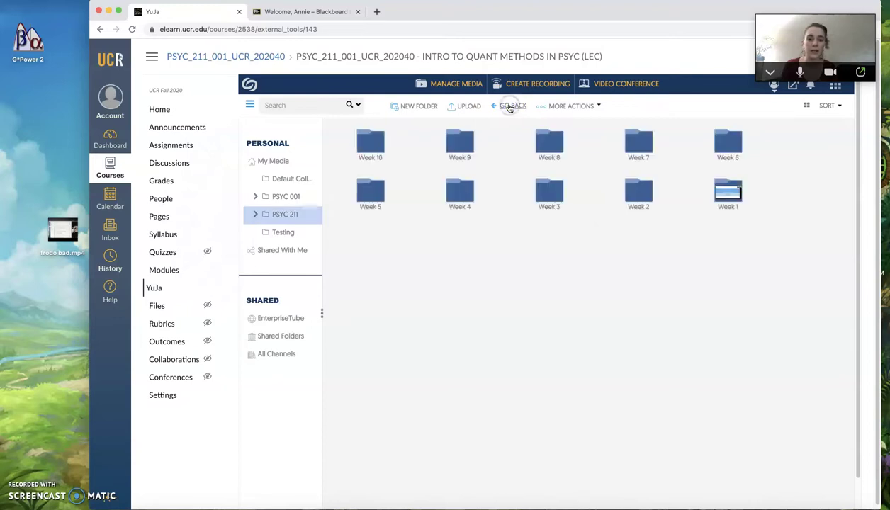
click(508, 107)
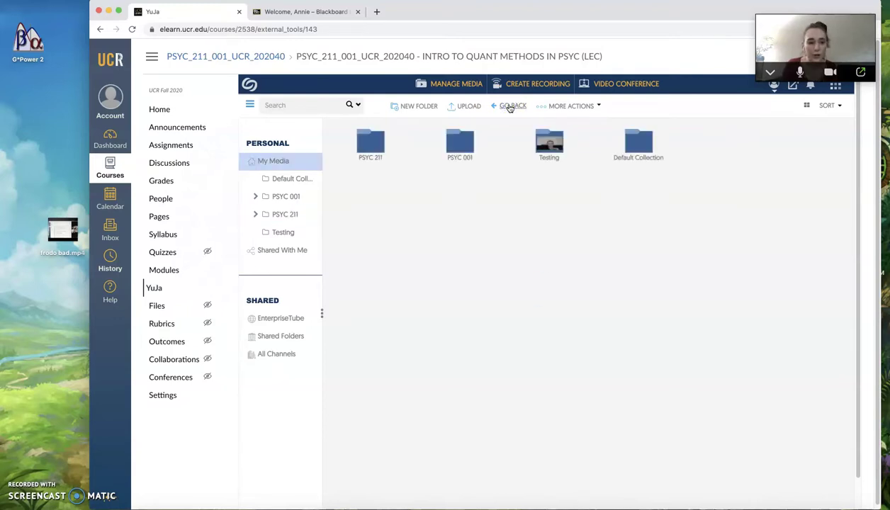
Step: Create a new My Media folder named YuJa Demos and open it
click(417, 106)
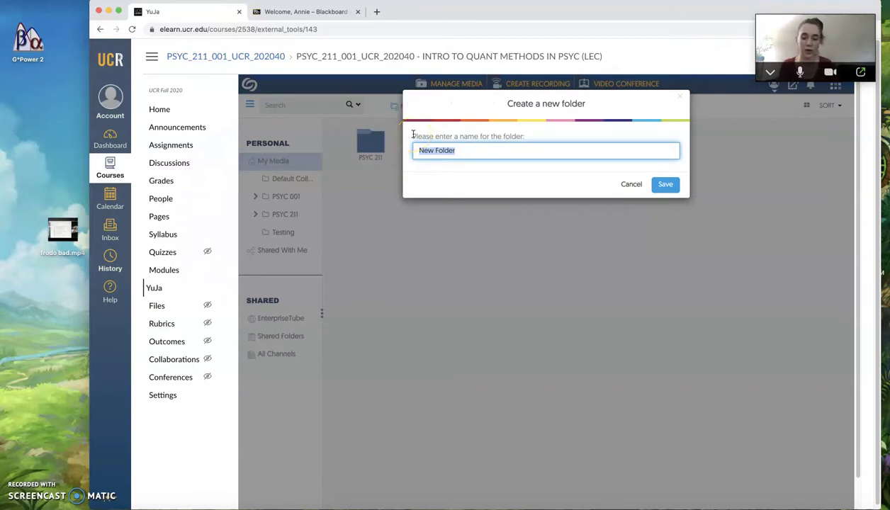
text(YuJa Demos)
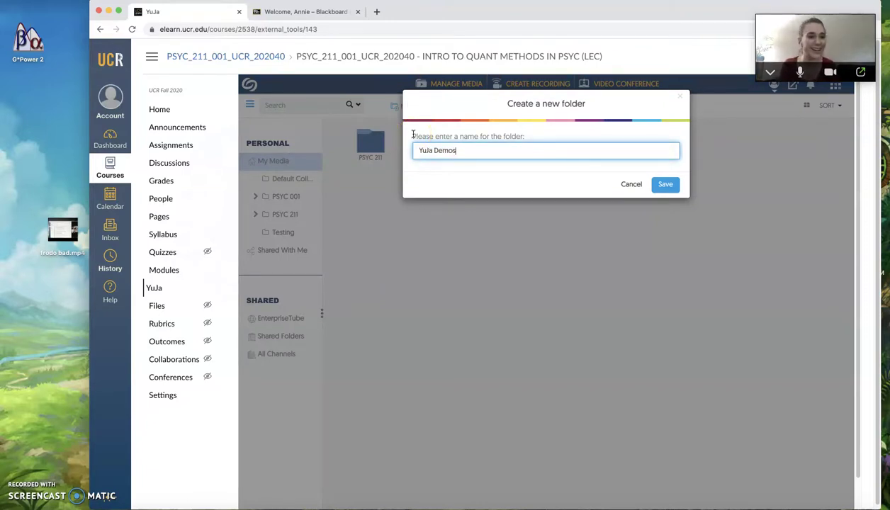
key(Return)
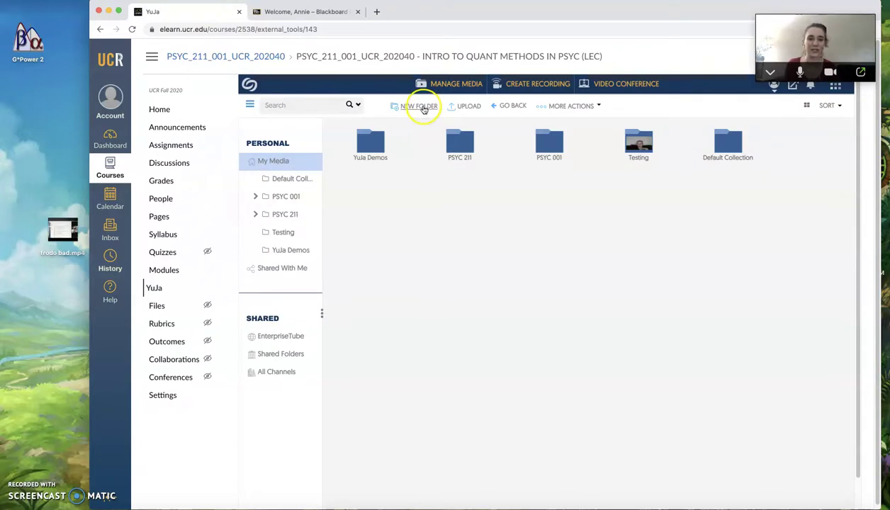
double_click(369, 138)
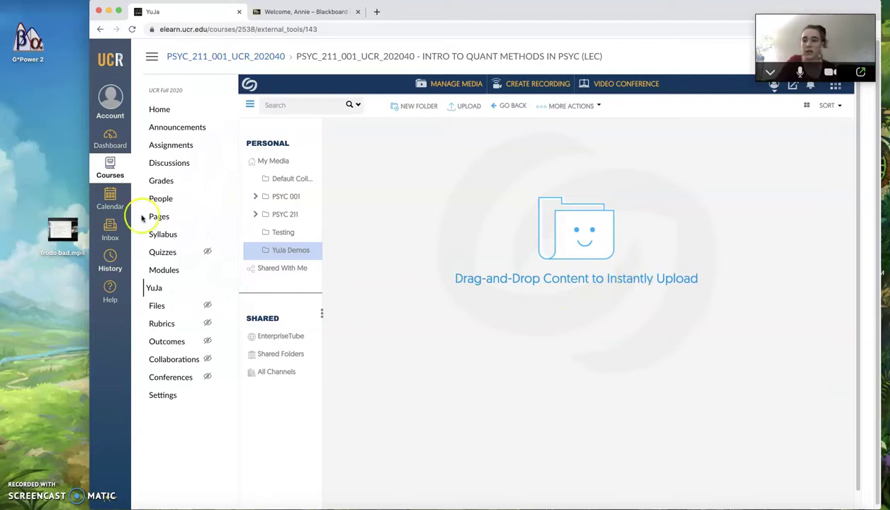
Step: Upload frodo bad.mp4 into the YuJa Demos folder by drag-and-drop and dismiss the upload panel
drag(53, 233, 603, 233)
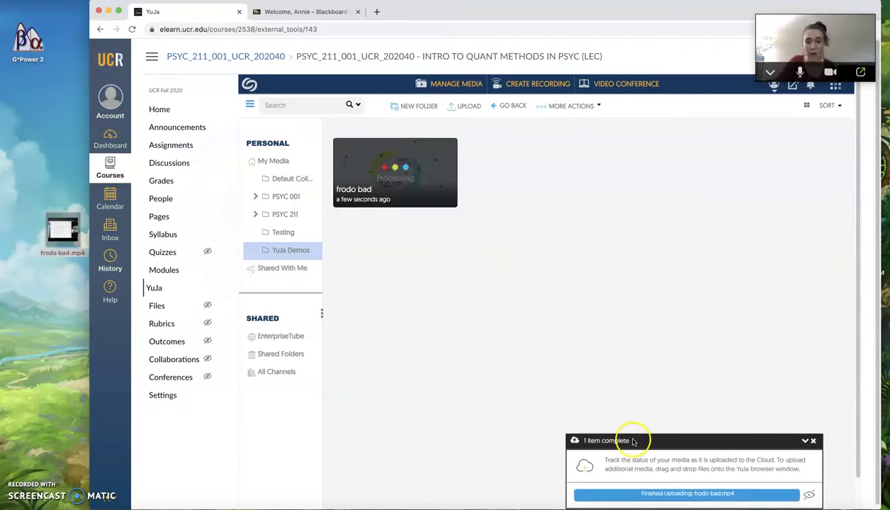
click(813, 440)
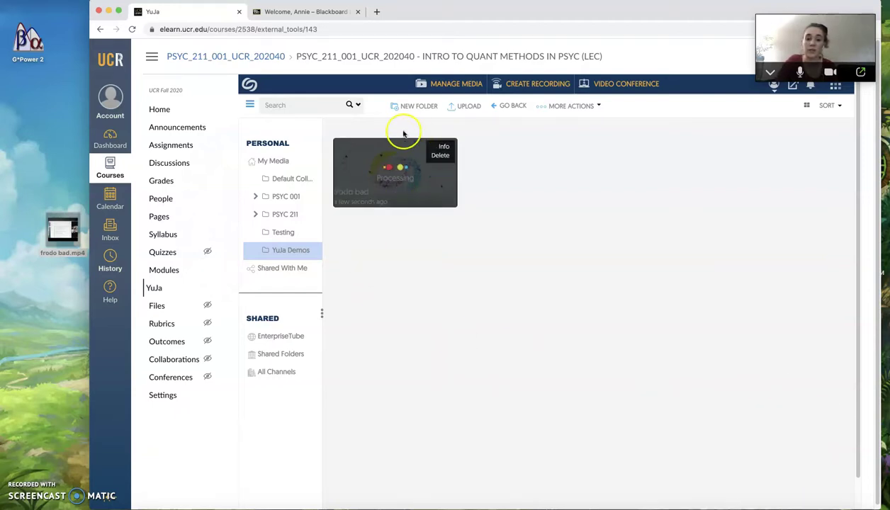
mouse_move(380, 163)
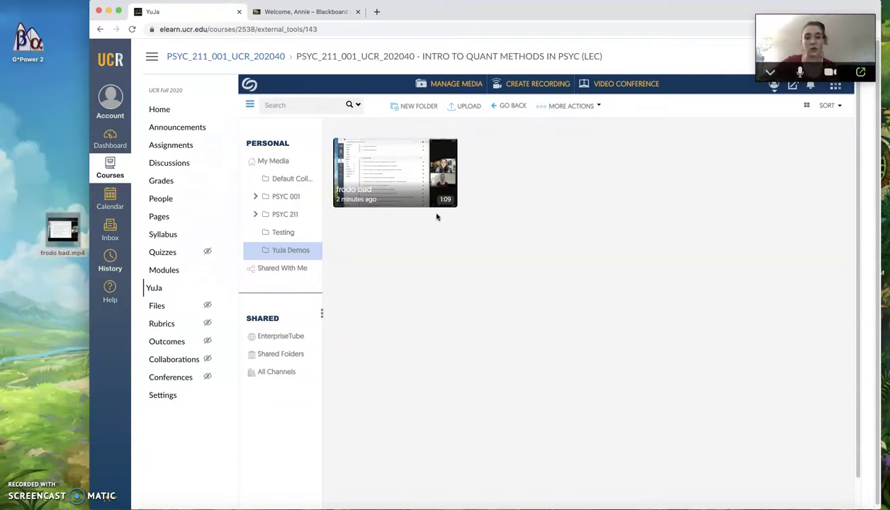
Step: Wait until the frodo bad video finishes processing and shows its 1:09 thumbnail
mouse_move(440, 176)
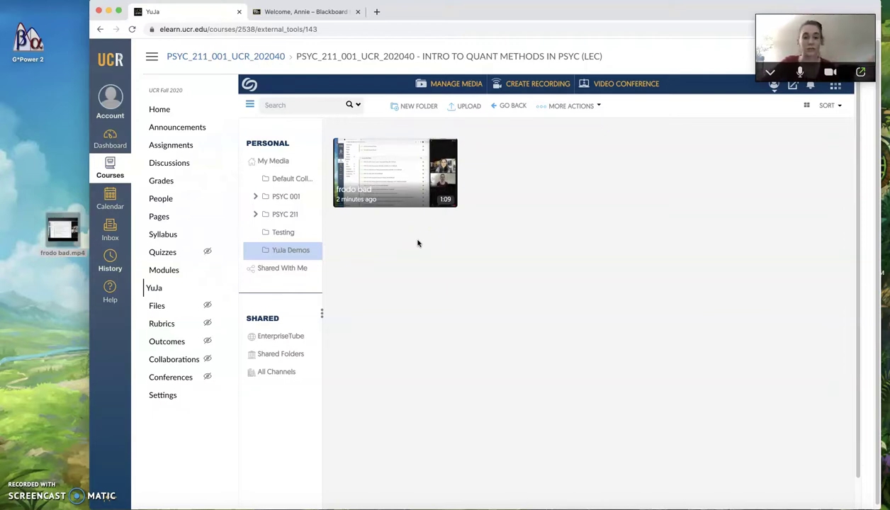
Step: Retitle the frodo bad video to 'Blooper Canvas Video' in its details and save
click(398, 268)
mouse_move(363, 171)
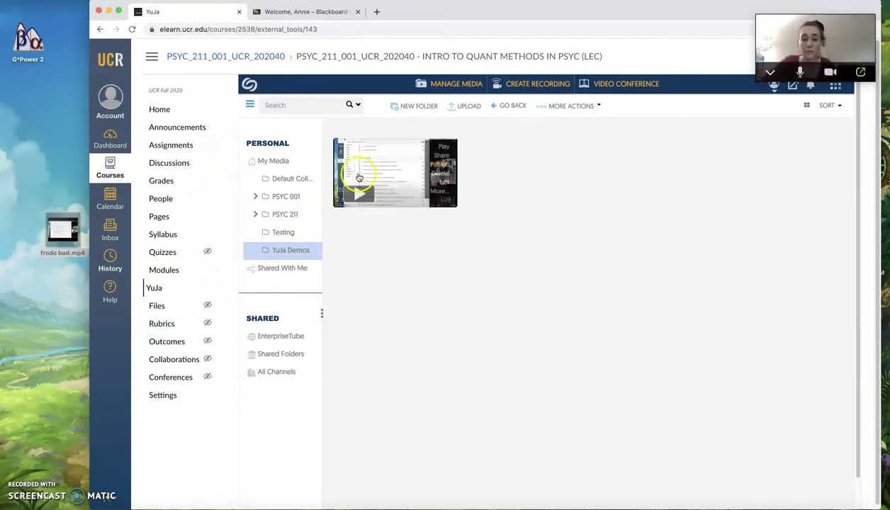
click(440, 193)
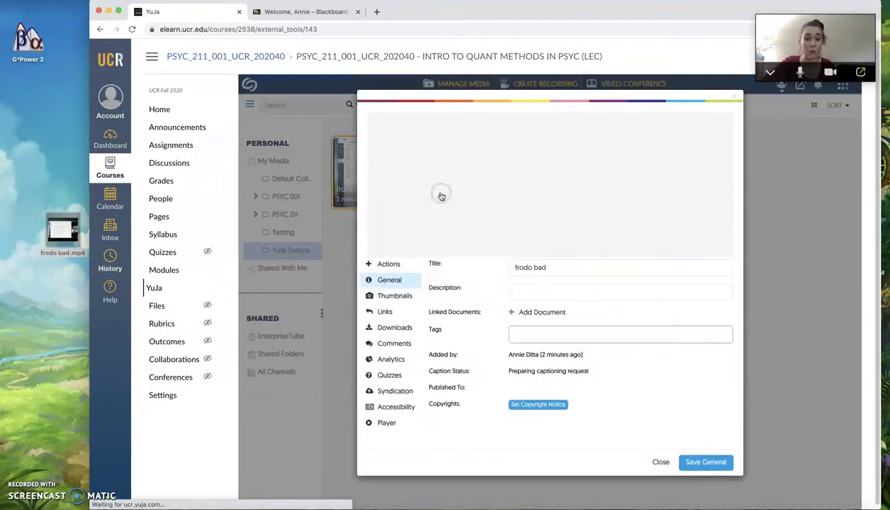
click(558, 267)
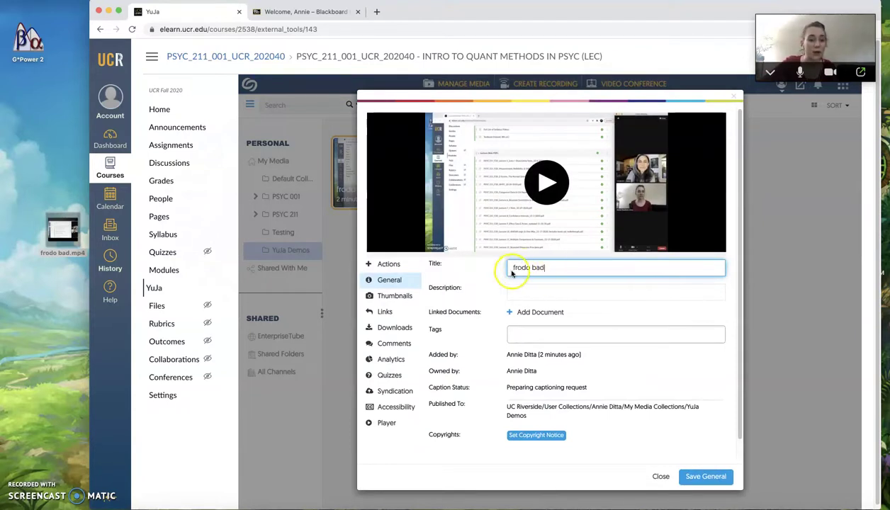
click(547, 267)
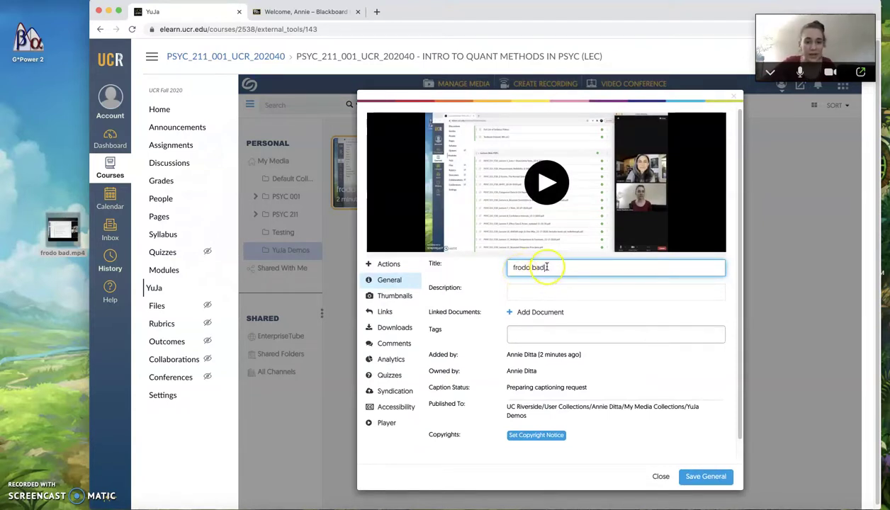
key(shift+Left)
key(shift+Left)
key(shift+Left)
key(shift+Left)
key(shift+Left)
key(shift+Left)
key(shift+Left)
key(shift+Left)
key(shift+Left)
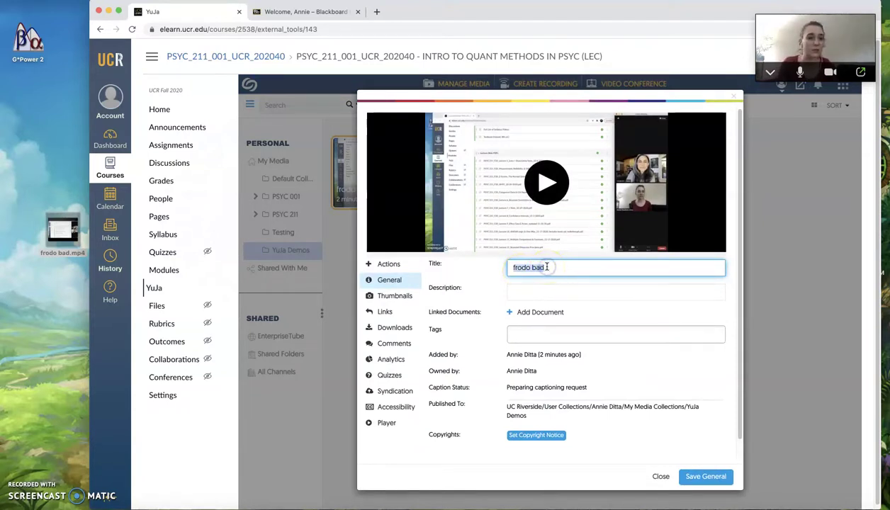
text(Blooper C)
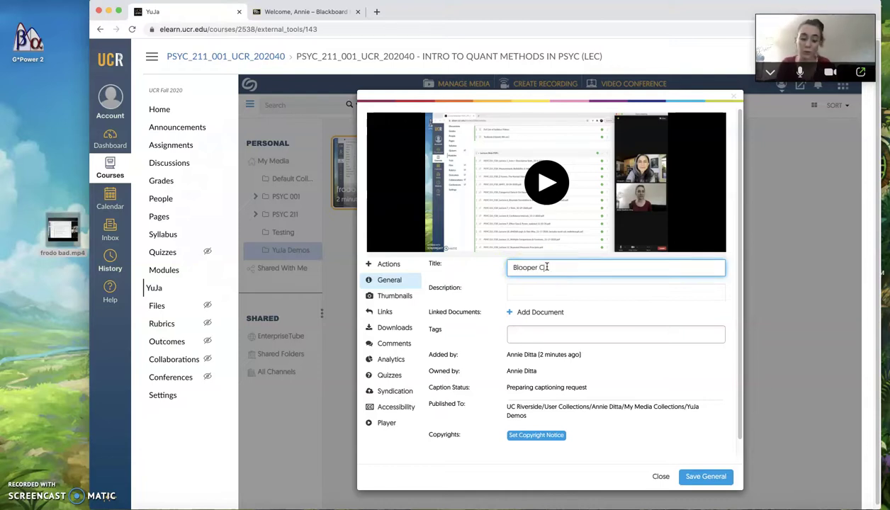
text(anvas Video)
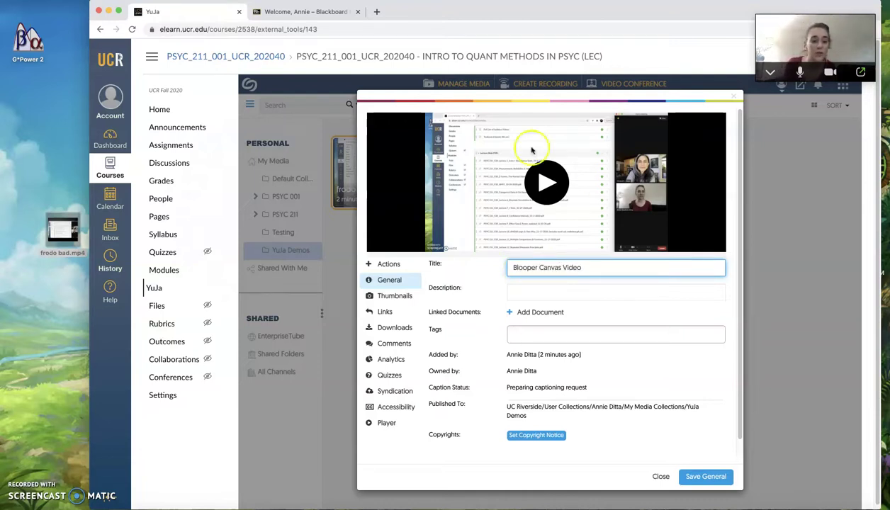
click(734, 473)
click(734, 474)
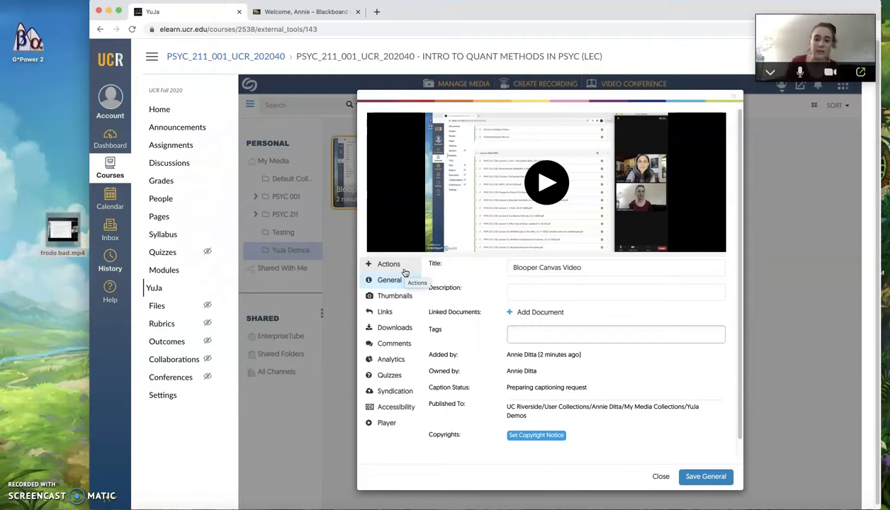
Step: Select the video's direct link on the Links tab, then close the details window
click(383, 312)
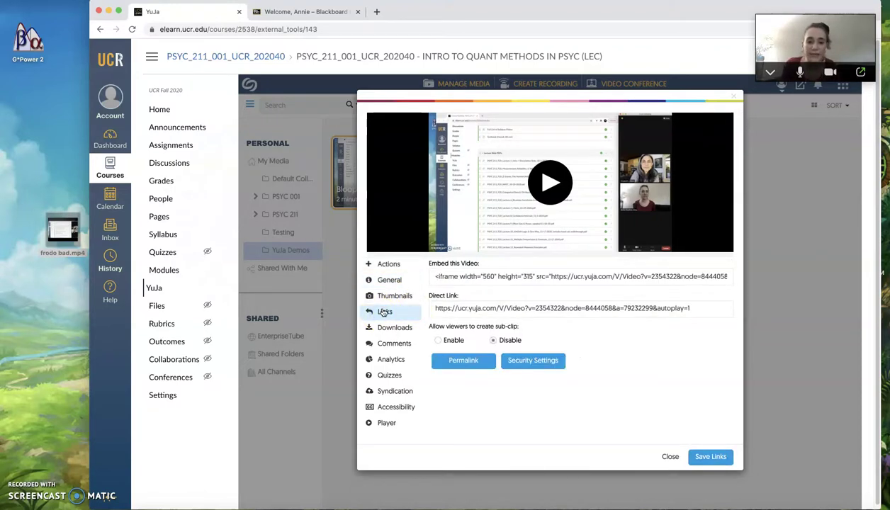
click(506, 308)
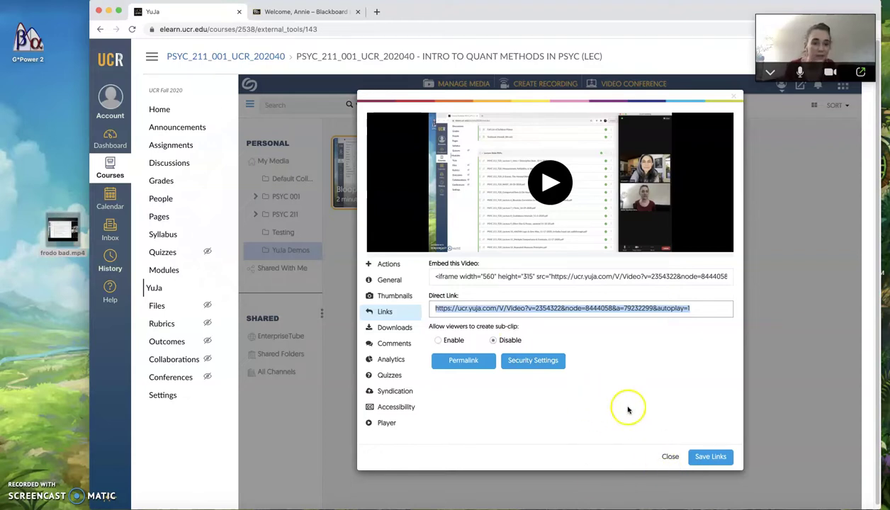
click(669, 457)
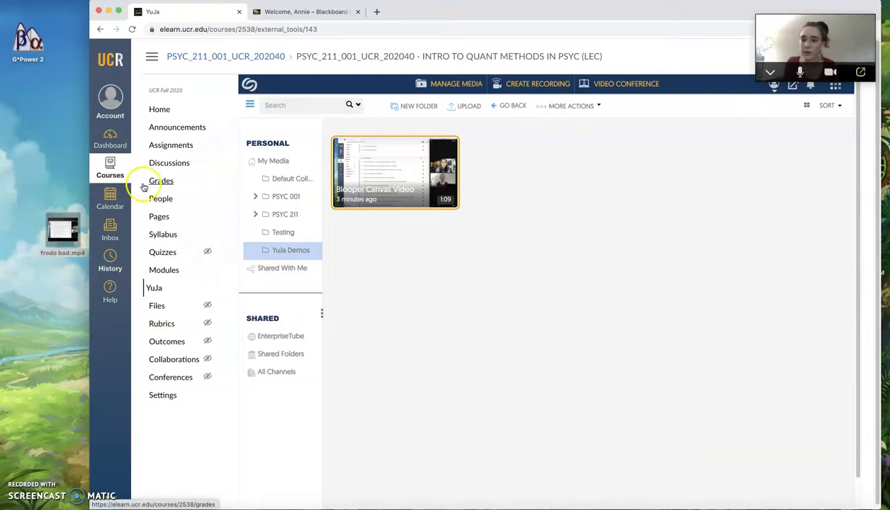
Step: Open 'Week 2 Lecture Video Links' from the course Modules page
click(158, 275)
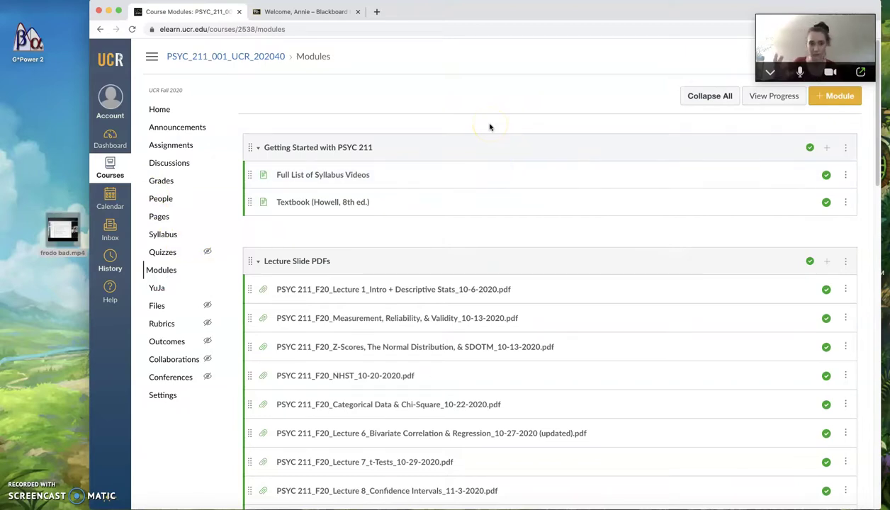
scroll(474, 242, down, 1)
scroll(474, 241, down, 10)
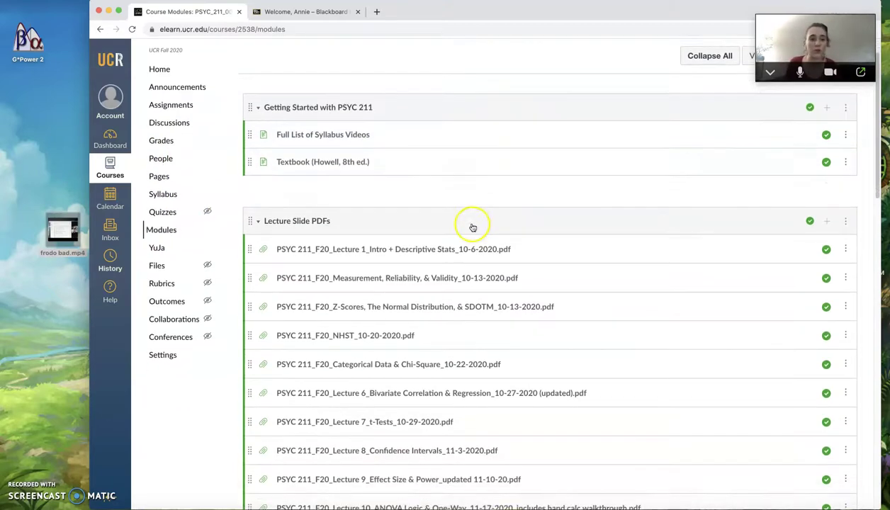
scroll(420, 218, down, 4)
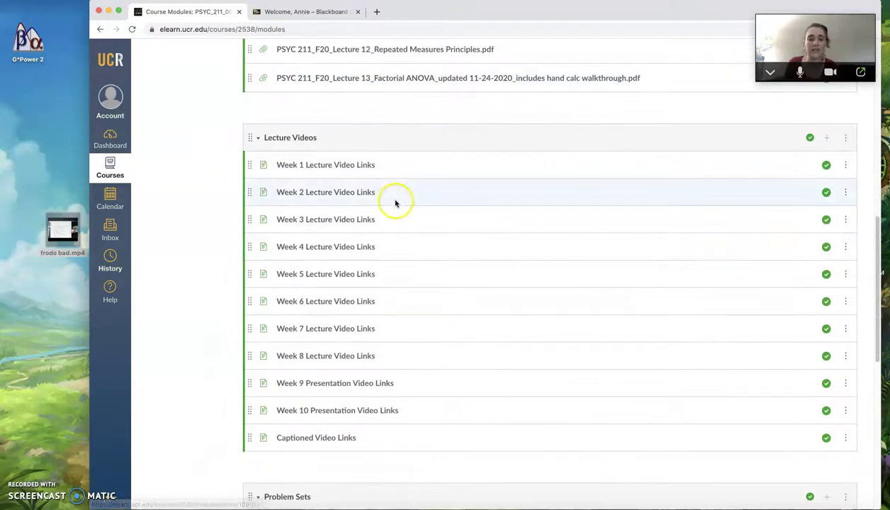
click(334, 193)
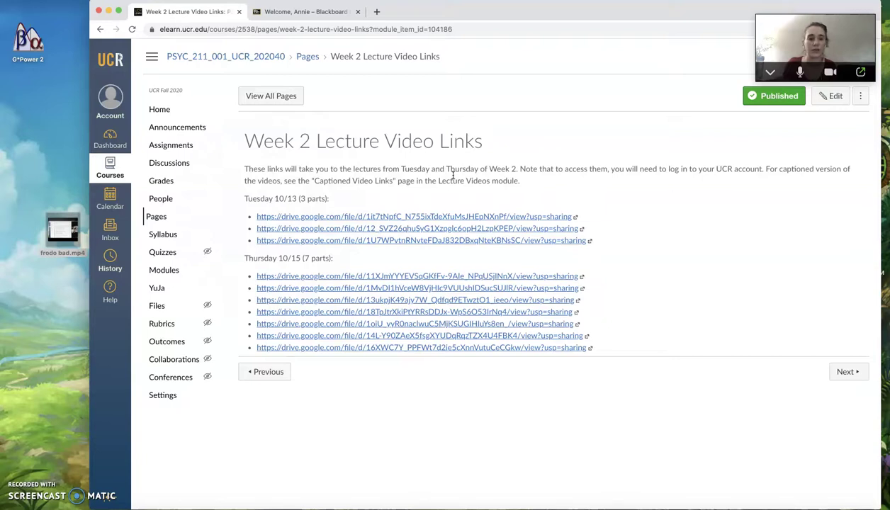
Step: Return through the Pages list to the Modules page, scrolled down to Lecture Videos
click(451, 175)
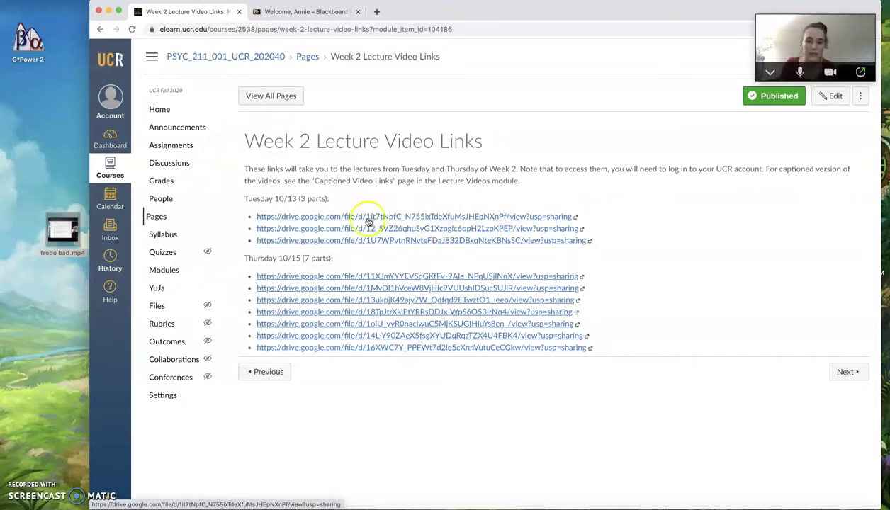
click(307, 56)
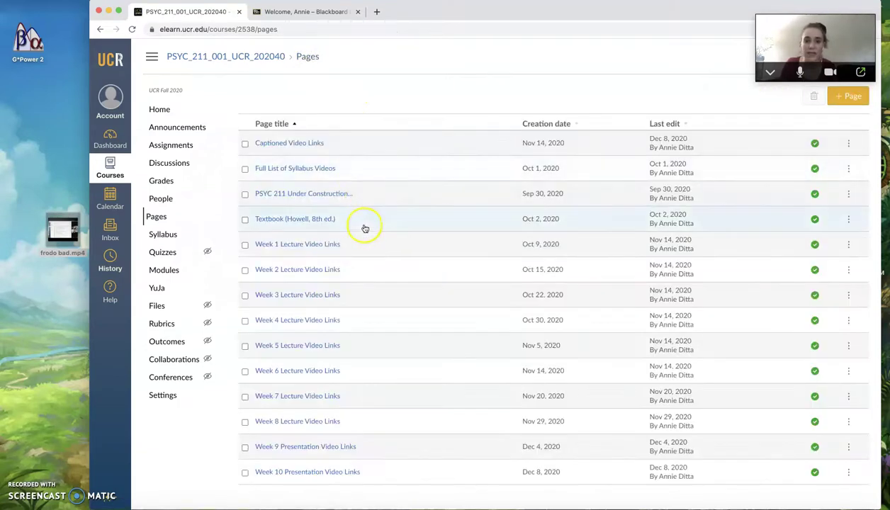
click(169, 270)
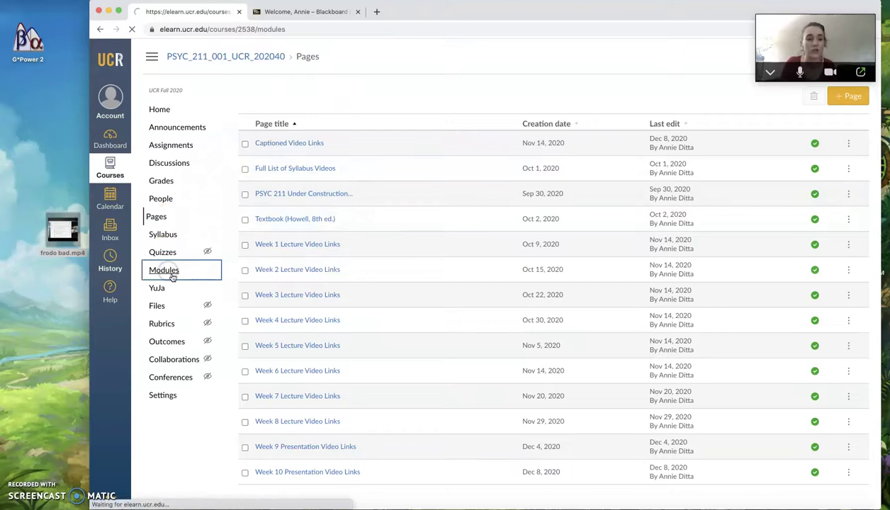
scroll(455, 272, down, 1)
scroll(456, 273, down, 10)
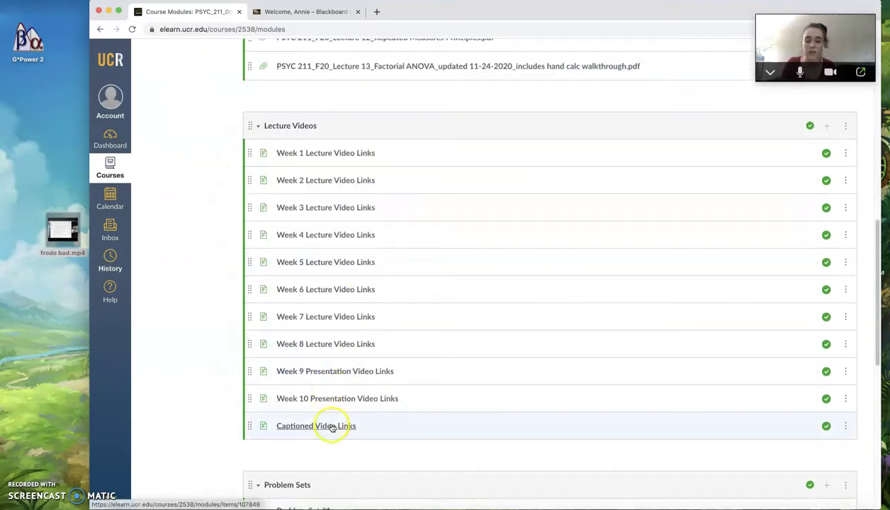
Step: Open the Captioned Video Links page and scroll through its YuJa lecture links
click(322, 427)
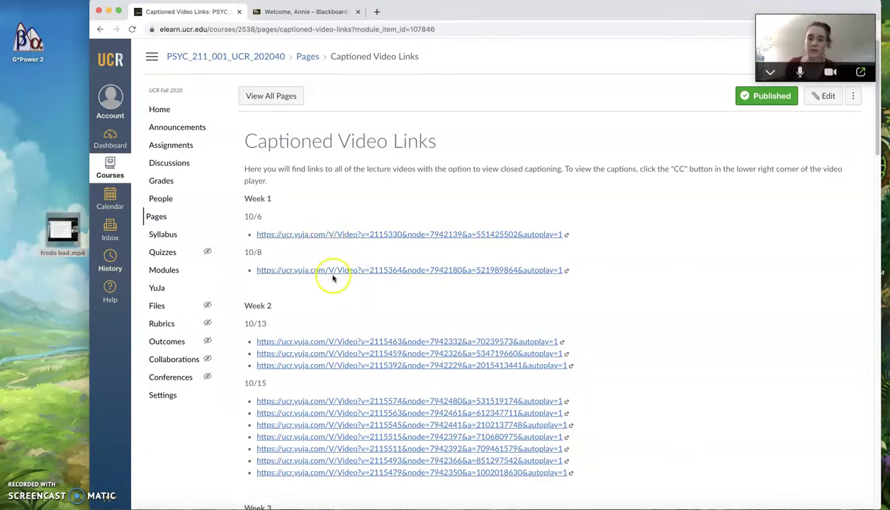
scroll(325, 321, down, 1)
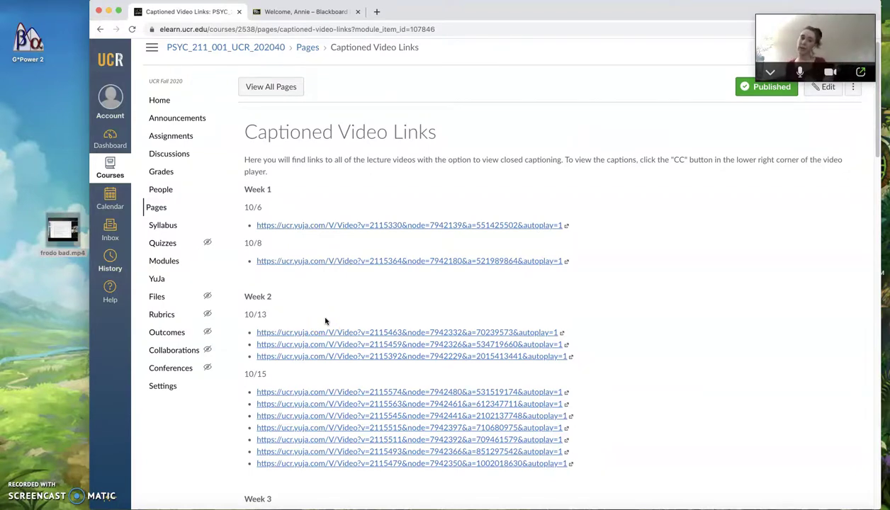
Step: In Blackboard, open Introductory Psychology 001 and its YuJa media tool showing the My Media folders
click(301, 13)
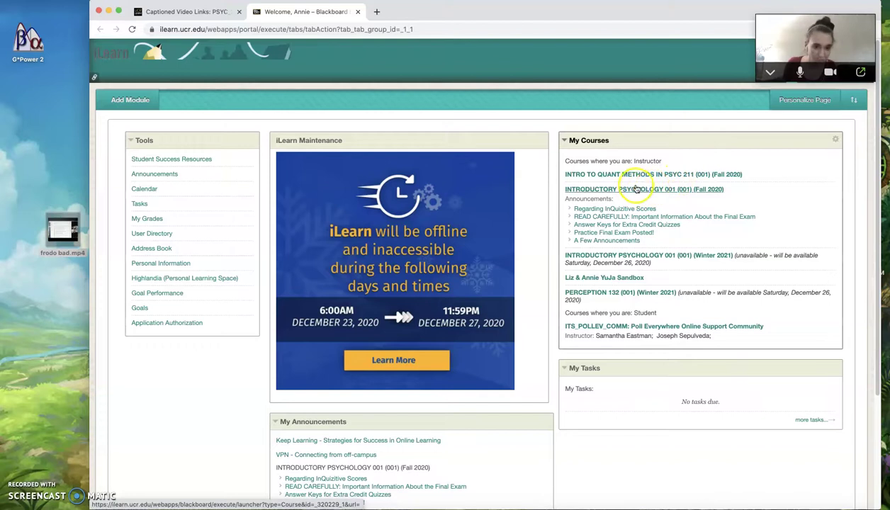
click(670, 191)
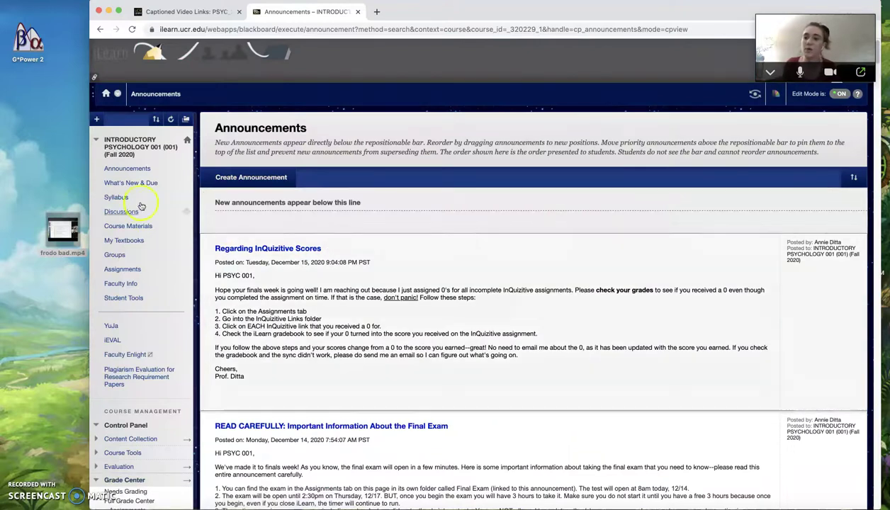
click(119, 242)
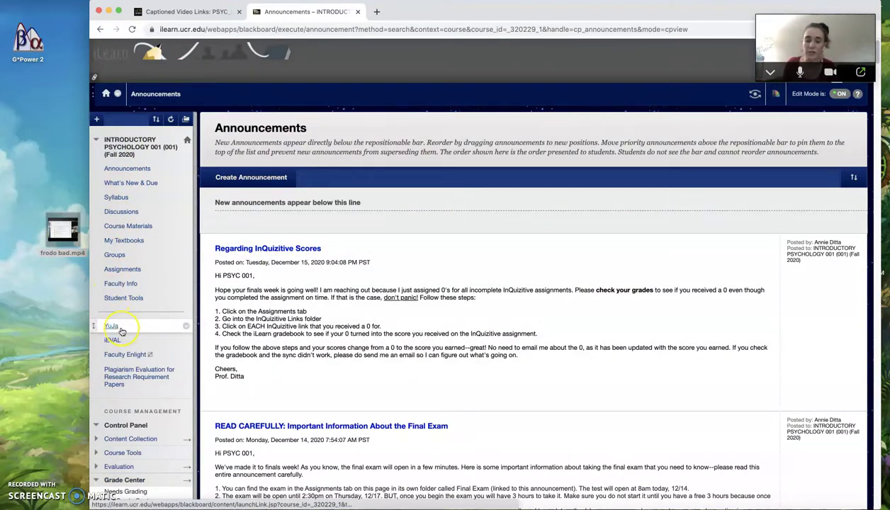
click(112, 326)
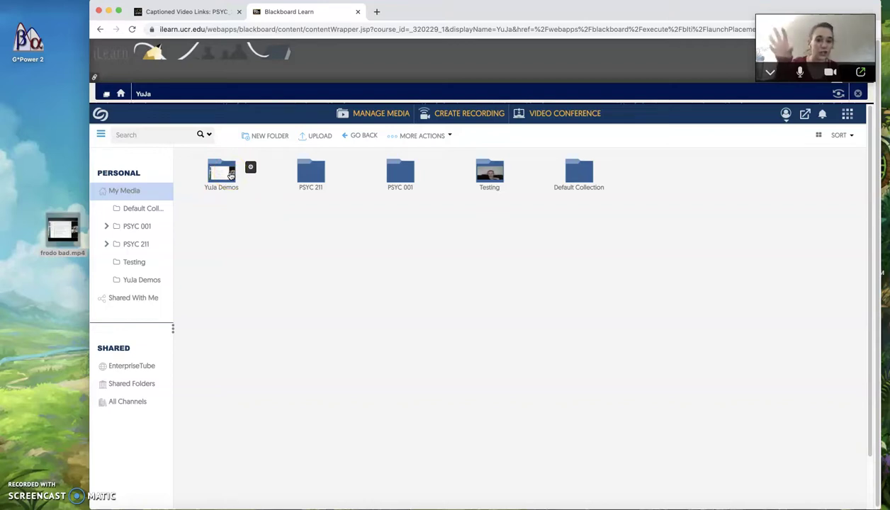
Step: Open the YuJa Demos folder to check the 1:09 Blooper Canvas Video, then go back
double_click(227, 178)
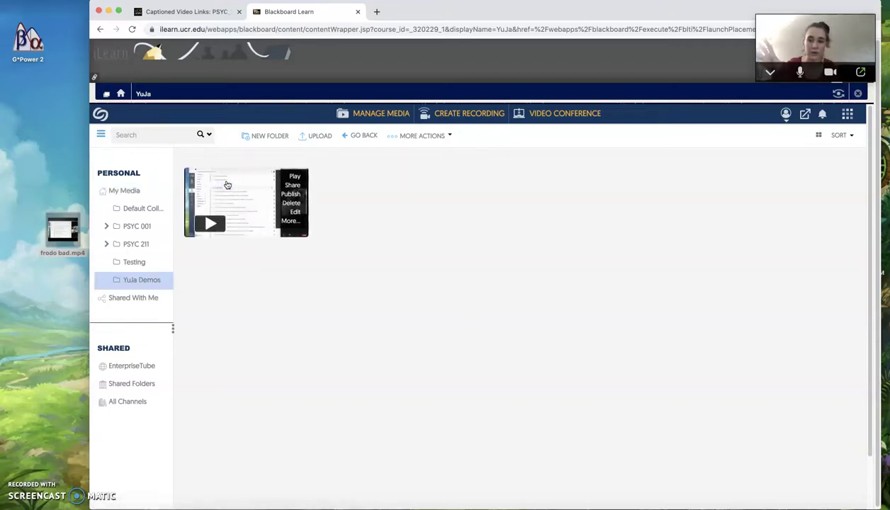
mouse_move(231, 202)
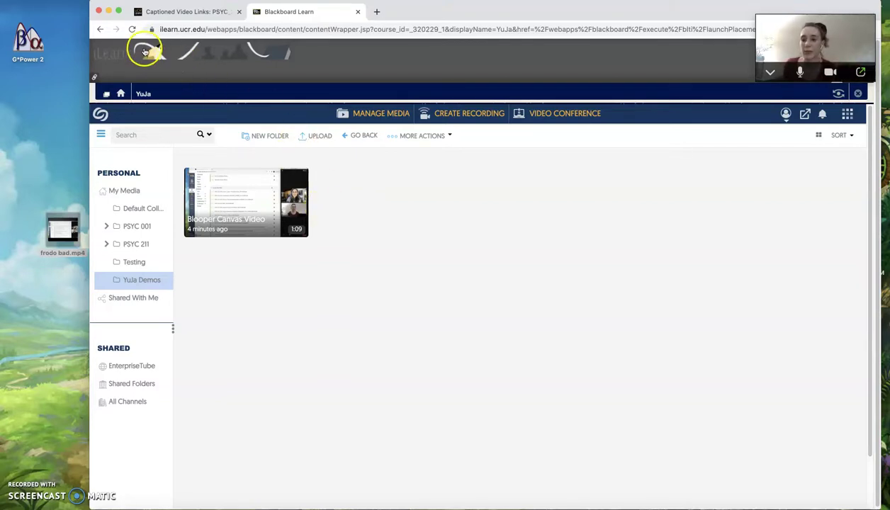
click(100, 29)
click(99, 30)
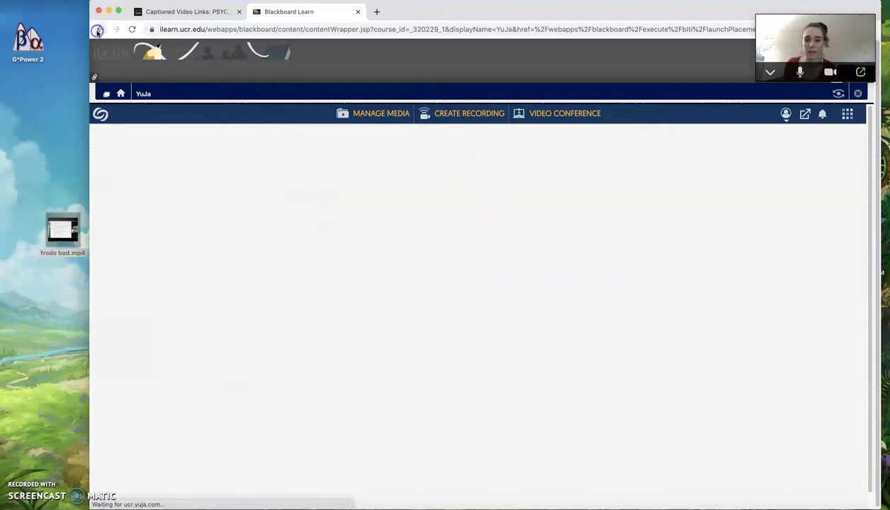
Step: Browse Course Materials > Lecture Recordings > Week 2 > Video Recordings with Captions > Tuesday, 10-13-2020
click(99, 33)
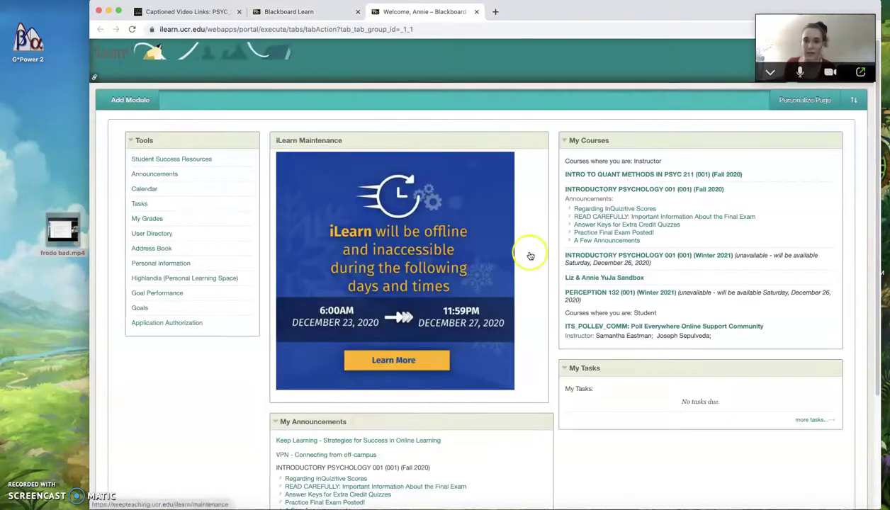
click(659, 191)
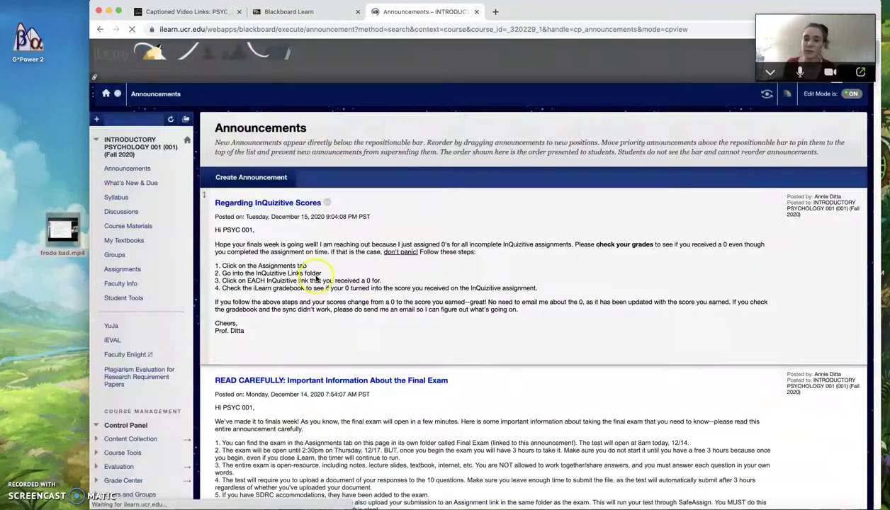
click(127, 227)
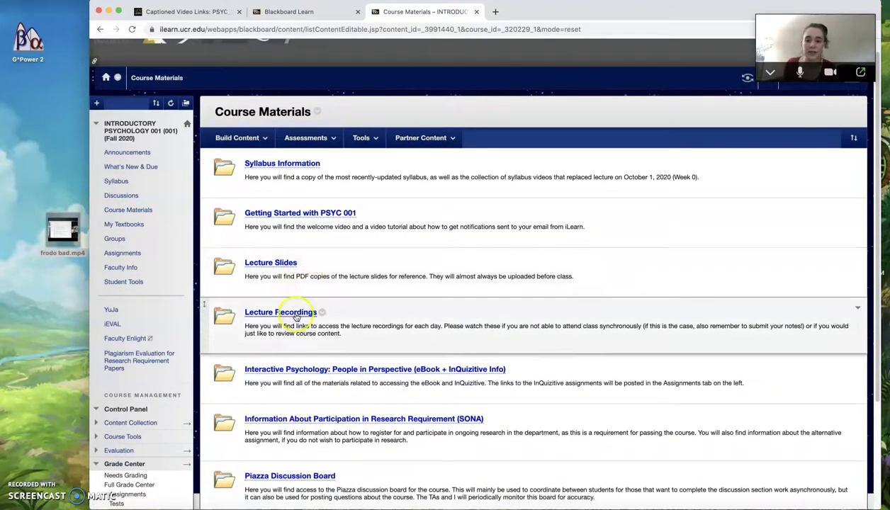
click(293, 313)
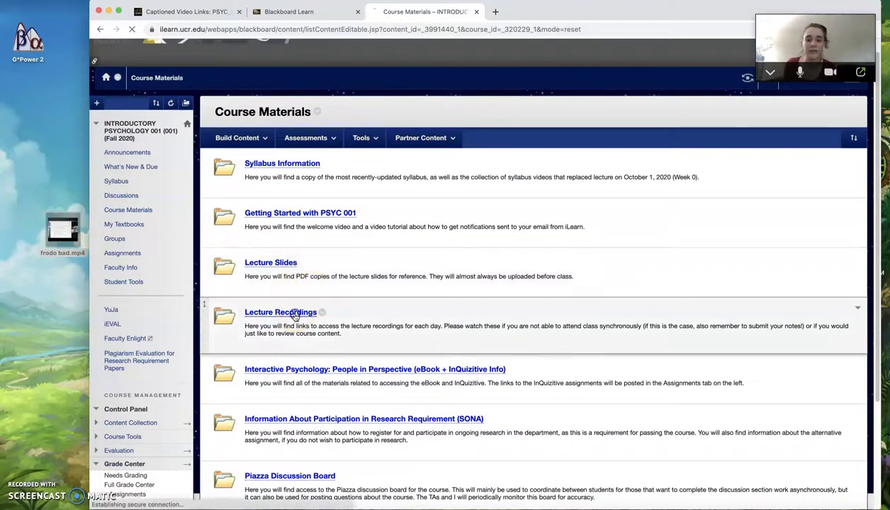
click(266, 160)
click(430, 312)
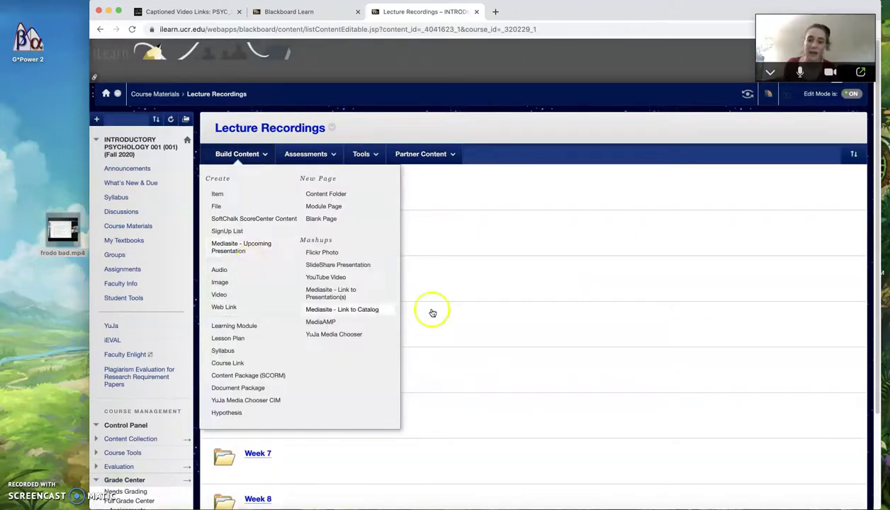
click(283, 222)
click(258, 226)
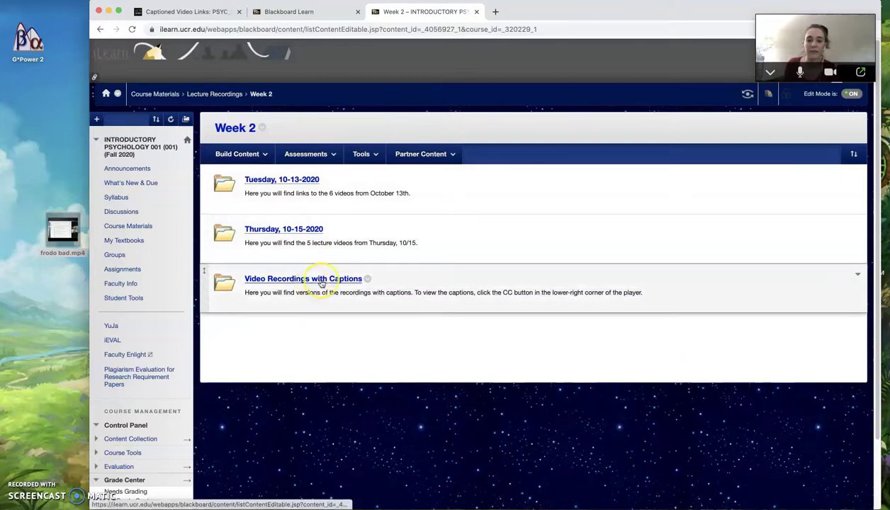
click(321, 280)
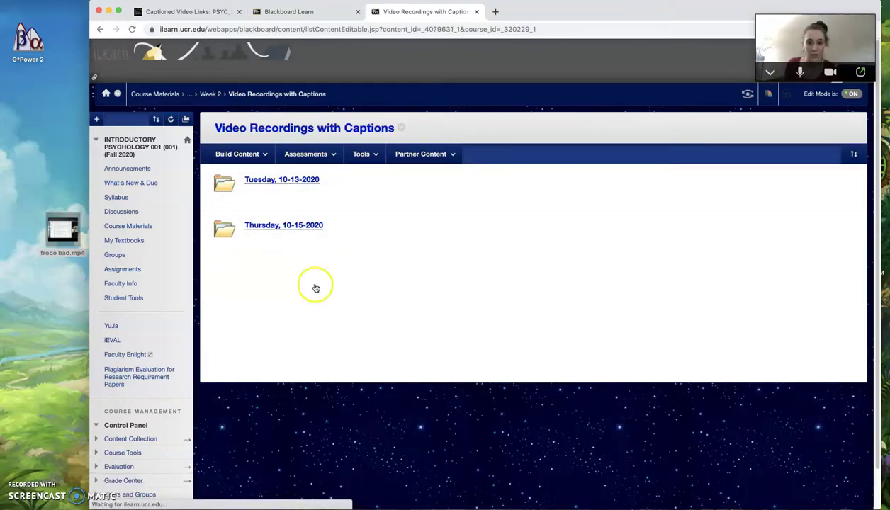
click(290, 183)
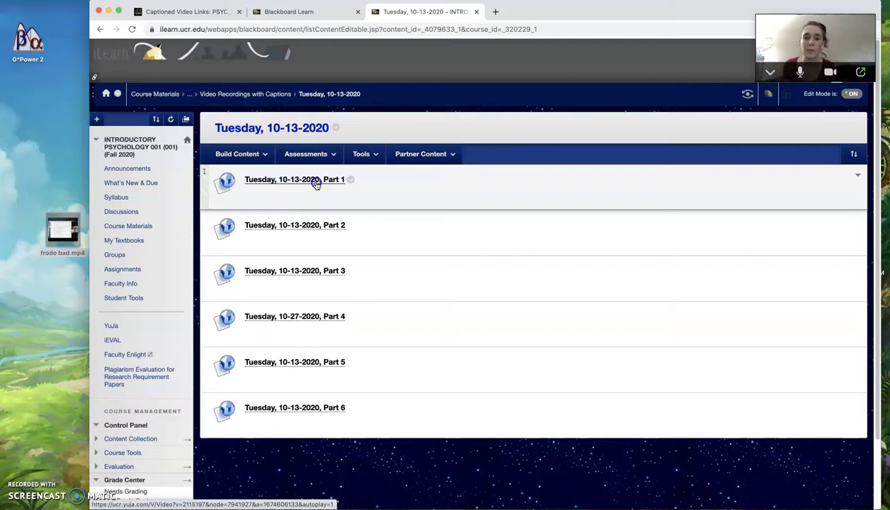
Step: Play and pause Tuesday, 10-13-2020 Part 1 with captions on, then return to Blackboard
click(316, 183)
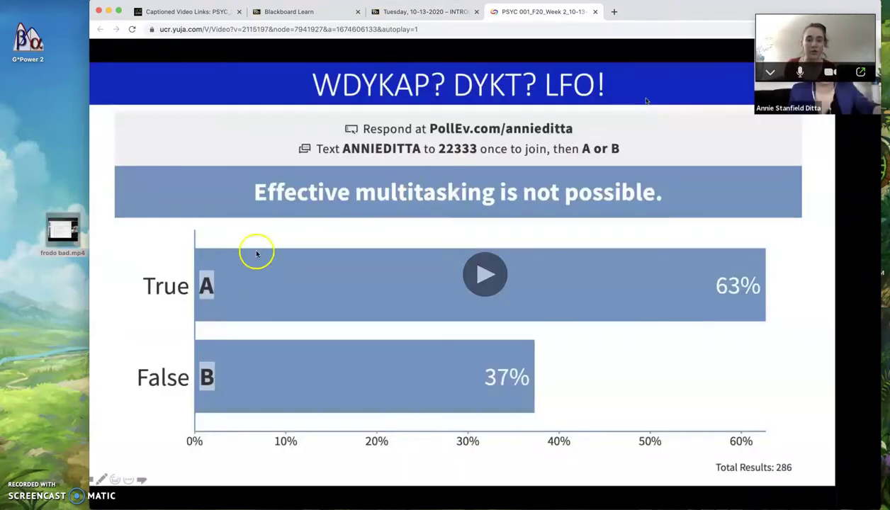
click(484, 274)
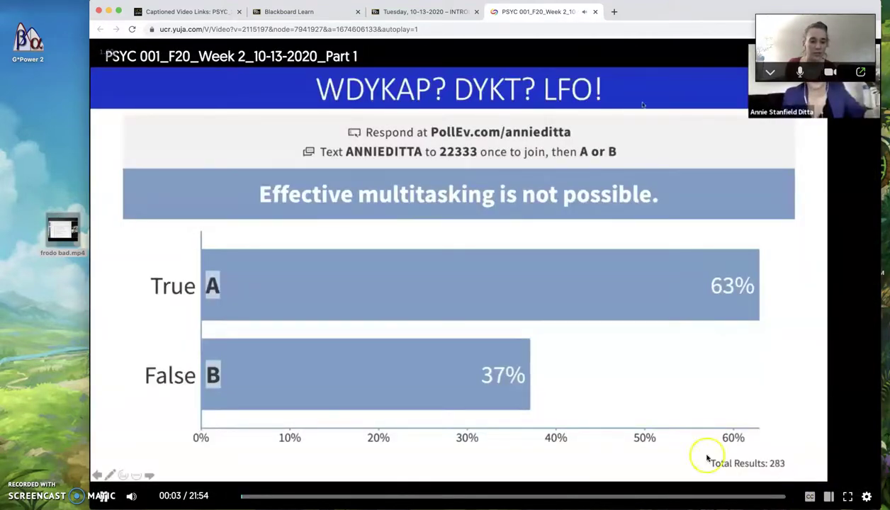
click(521, 323)
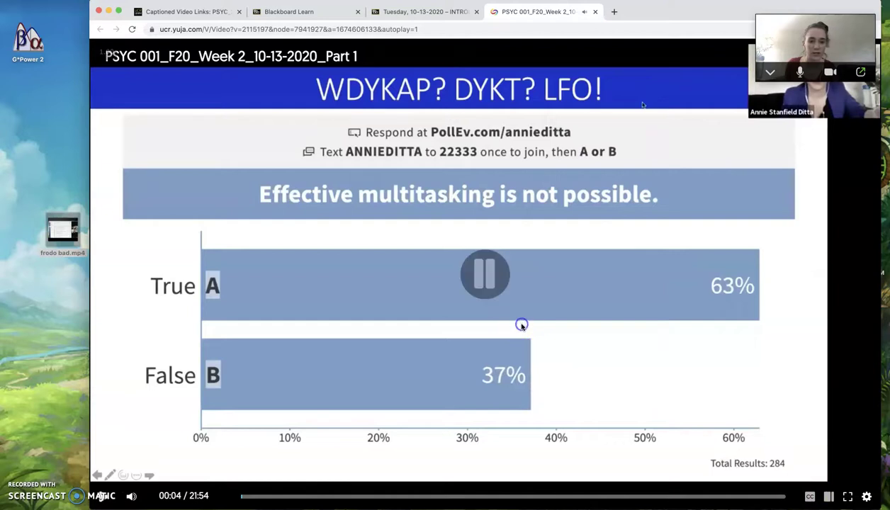
click(810, 495)
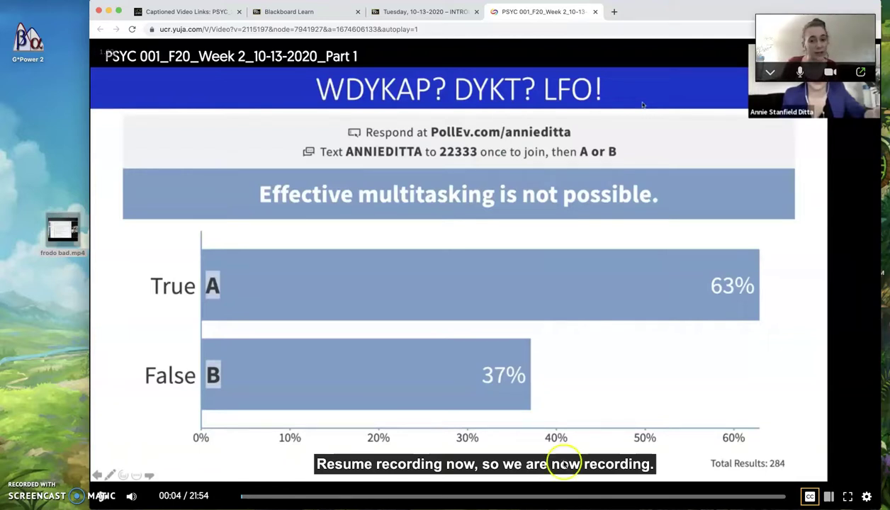
click(422, 12)
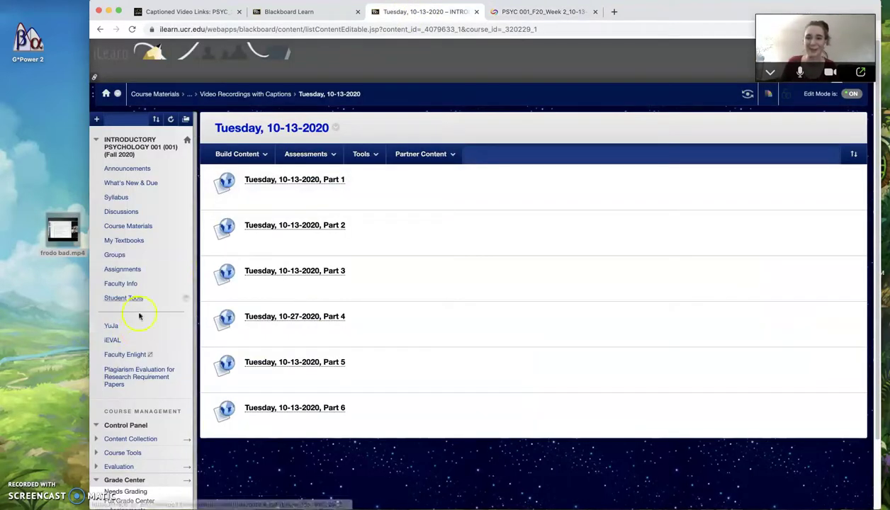